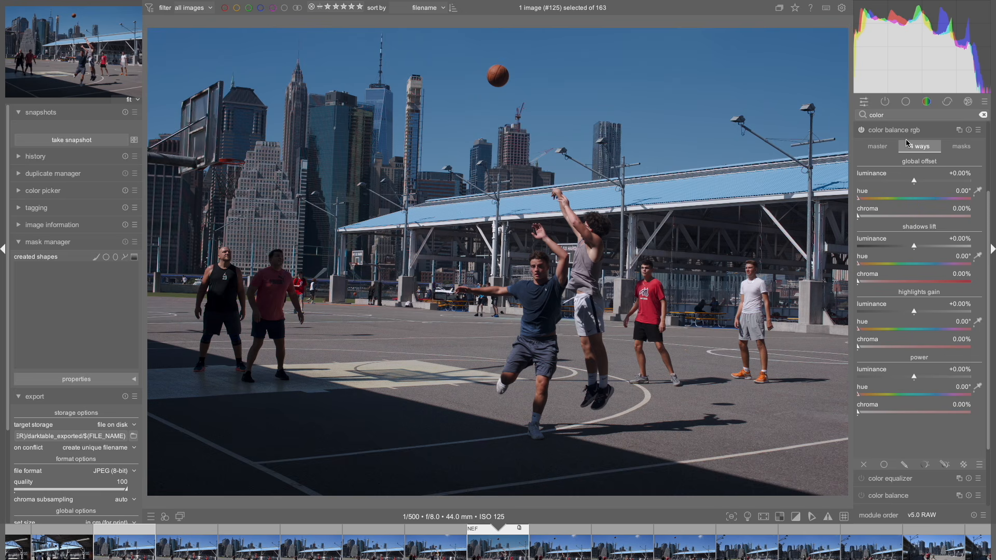
{"action": "left_click", "coordinate": [878, 148]}
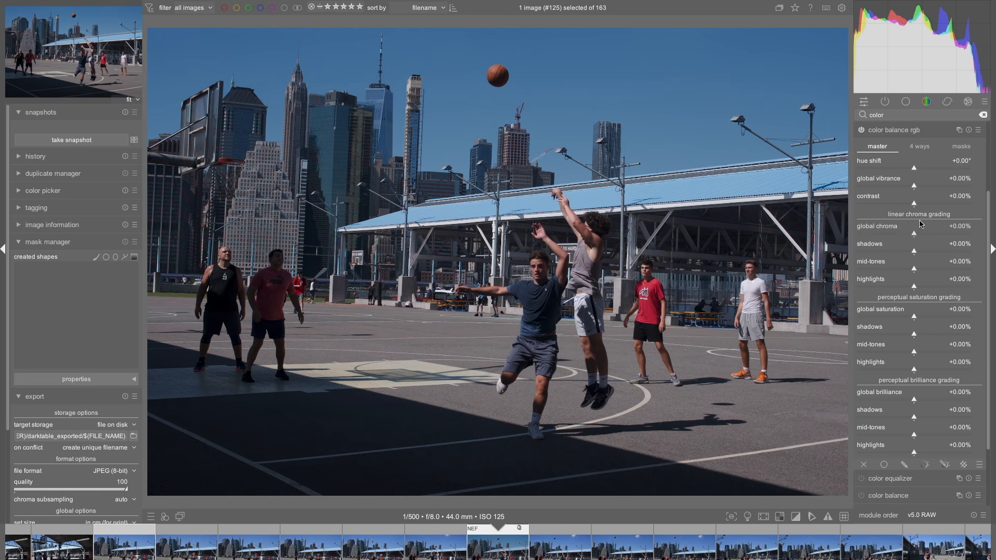
{"action": "left_click", "coordinate": [916, 236]}
{"action": "left_click_drag", "start_coordinate": [916, 238], "coordinate": [919, 236]}
Tint the shadows teal by setting the shadows lift hue to 202.91° and its chroma to 9.77%
{"action": "left_click", "coordinate": [919, 149]}
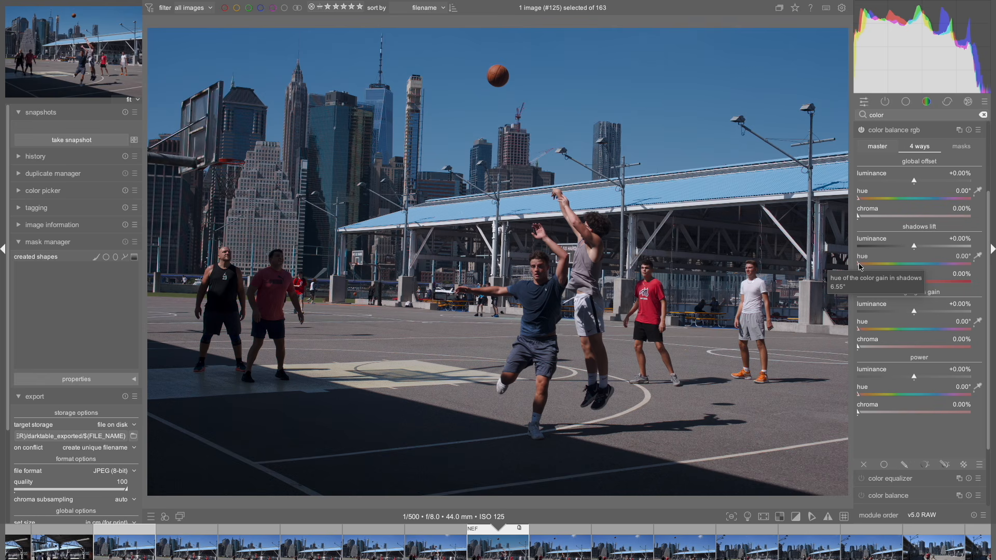
{"action": "left_click_drag", "start_coordinate": [859, 266], "coordinate": [926, 265]}
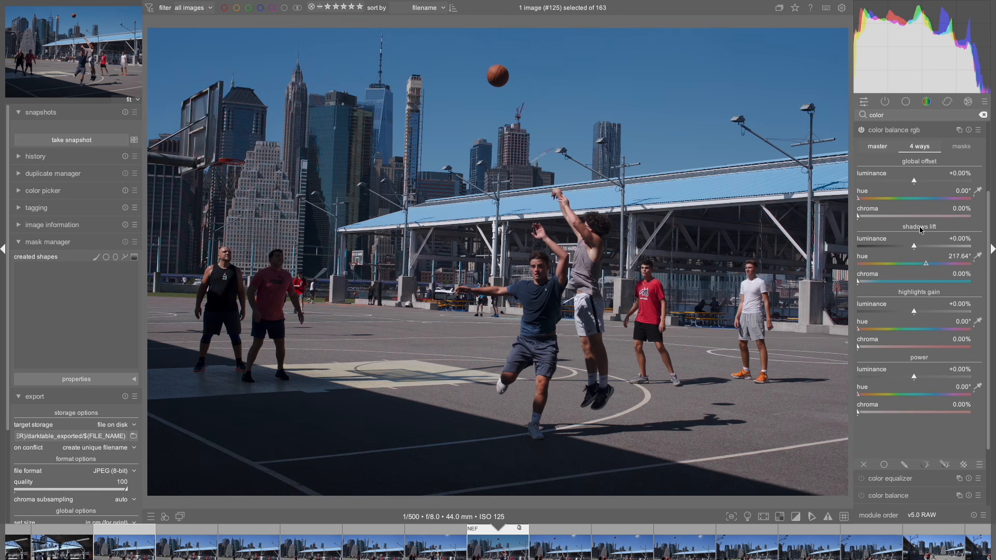
{"action": "left_click_drag", "start_coordinate": [927, 264], "coordinate": [922, 264]}
{"action": "mouse_move", "coordinate": [924, 266]}
{"action": "left_mouse_down"}
{"action": "mouse_move", "coordinate": [874, 265]}
{"action": "mouse_move", "coordinate": [922, 269]}
{"action": "left_mouse_up"}
{"action": "left_click_drag", "start_coordinate": [859, 285], "coordinate": [878, 286]}
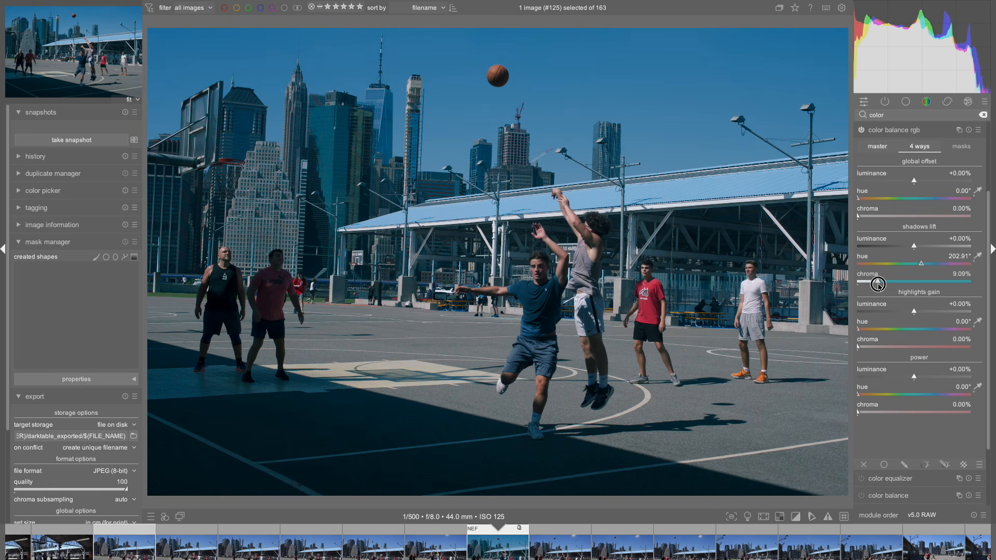
{"action": "left_click_drag", "start_coordinate": [878, 286], "coordinate": [879, 285]}
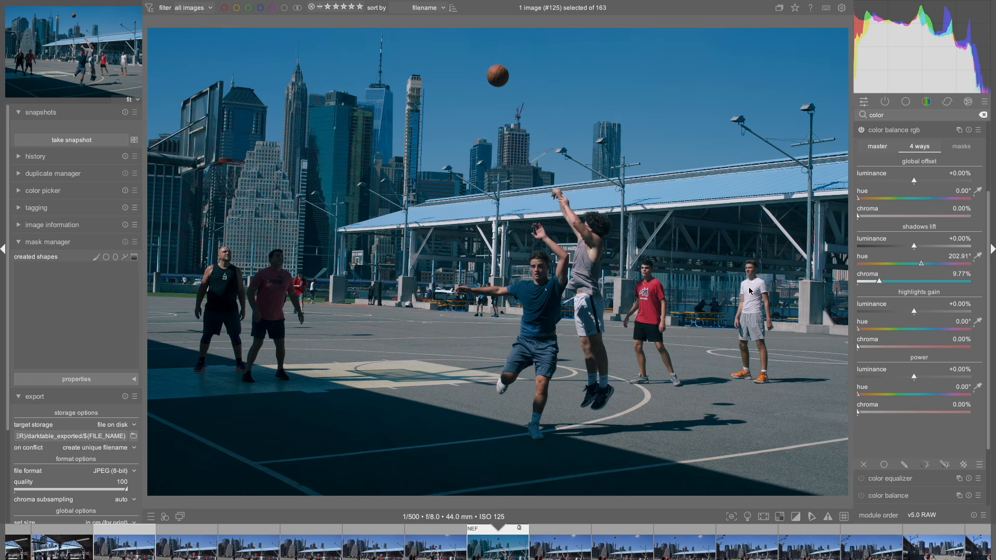
Compare the photo with and without the color balance rgb adjustment, leaving the module on
{"action": "left_click", "coordinate": [861, 131]}
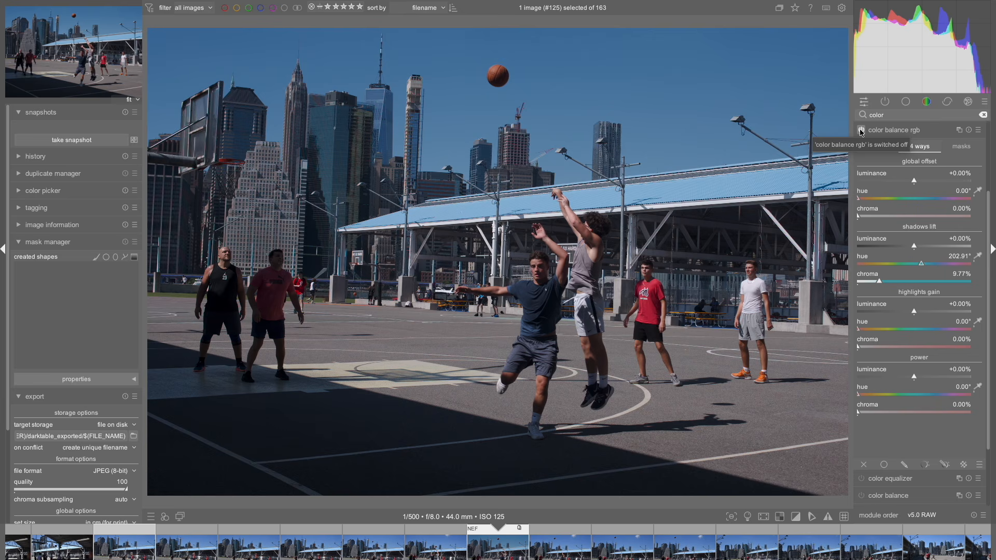
{"action": "left_click", "coordinate": [862, 131]}
{"action": "left_click", "coordinate": [862, 130]}
{"action": "left_click", "coordinate": [861, 130]}
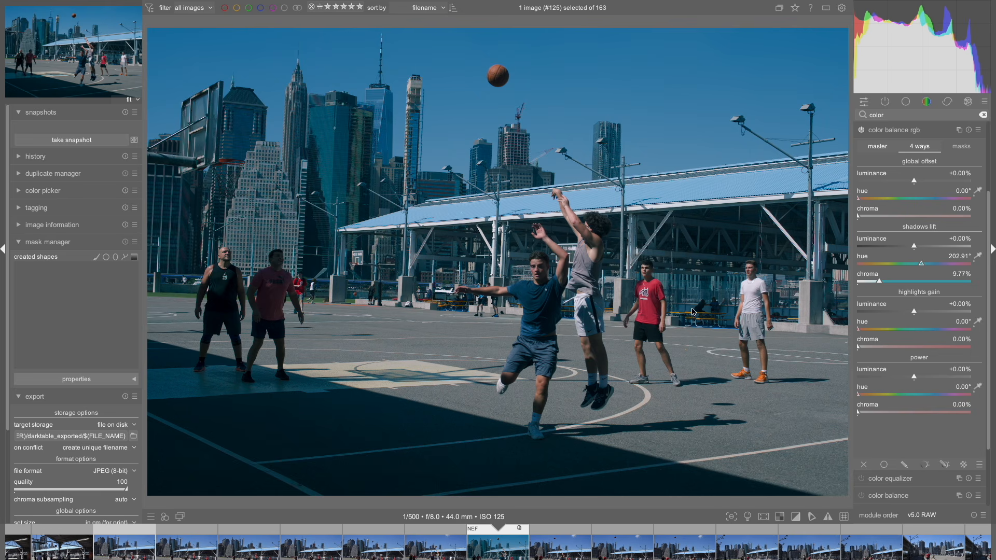
Tint the highlights orange by setting the highlights gain hue to 24.55° and its chroma to 4.18%
{"action": "left_click", "coordinate": [860, 330]}
{"action": "left_click_drag", "start_coordinate": [860, 330], "coordinate": [866, 332]}
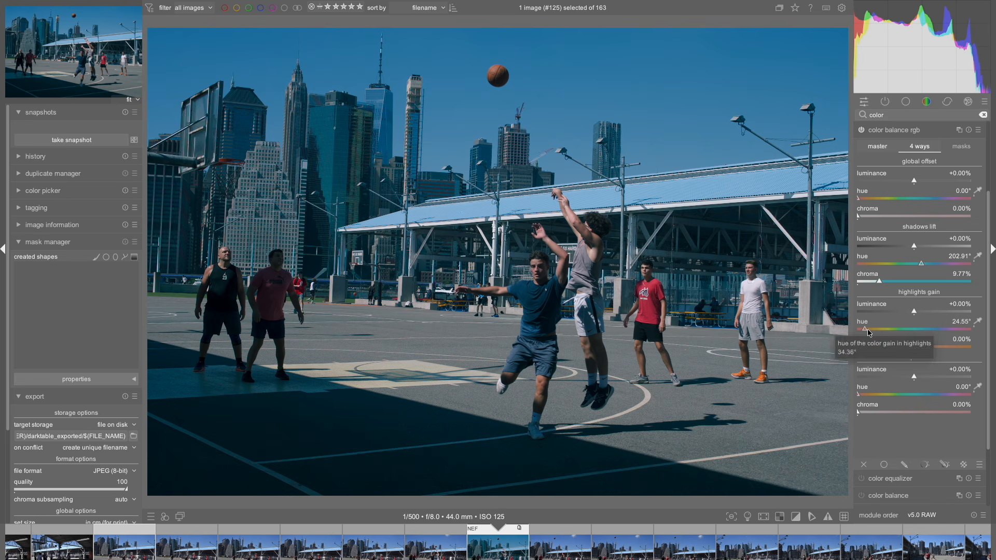
{"action": "left_click_drag", "start_coordinate": [858, 351], "coordinate": [881, 350]}
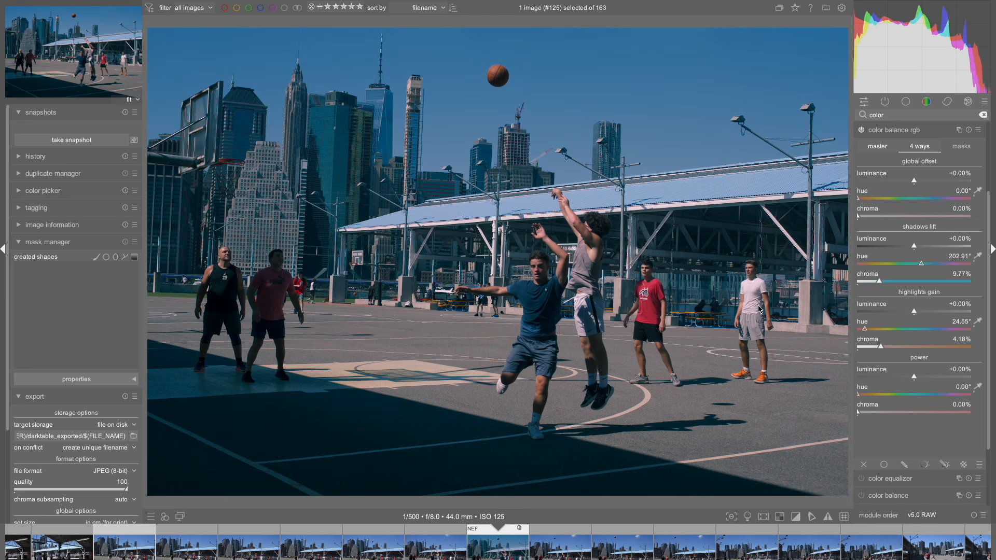
Compare the photo with color balance rgb off and on, and raise the highlights gain chroma to 5.09%
{"action": "left_click", "coordinate": [862, 130]}
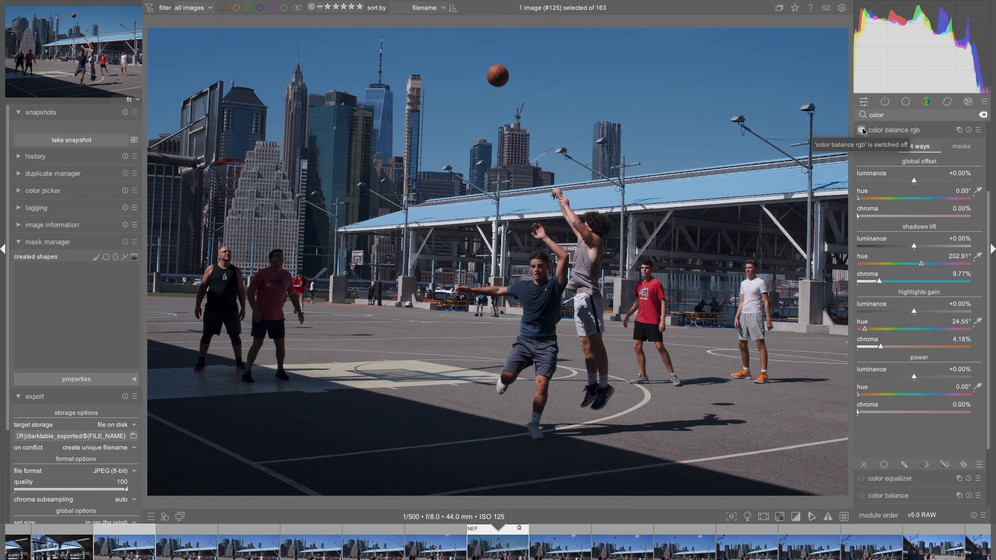
{"action": "left_click", "coordinate": [862, 130]}
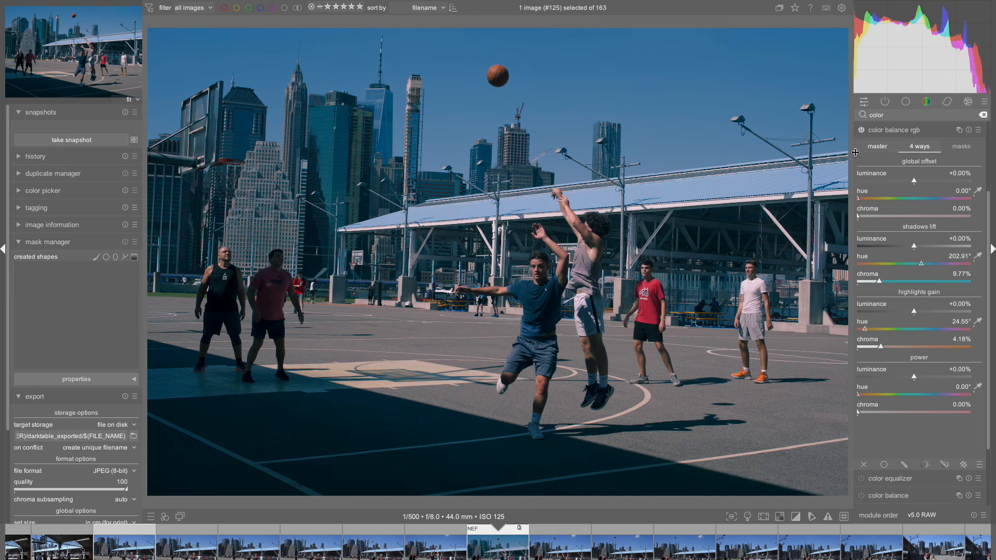
{"action": "left_click_drag", "start_coordinate": [880, 348], "coordinate": [886, 349]}
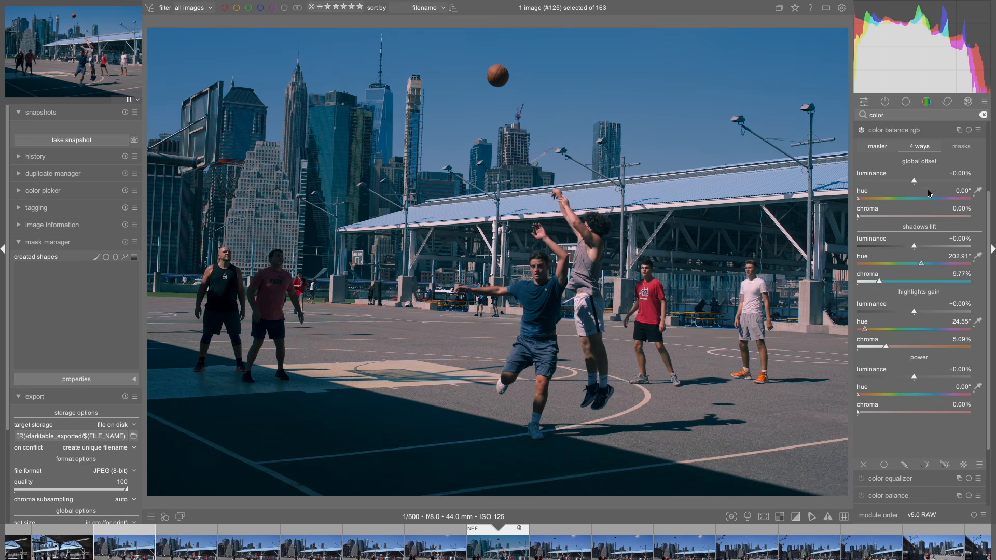
Try mask middle-gray fulcrum values of 26.36% and 0.45% in the luminance ranges, and settle on 17.73%
{"action": "left_click", "coordinate": [961, 149]}
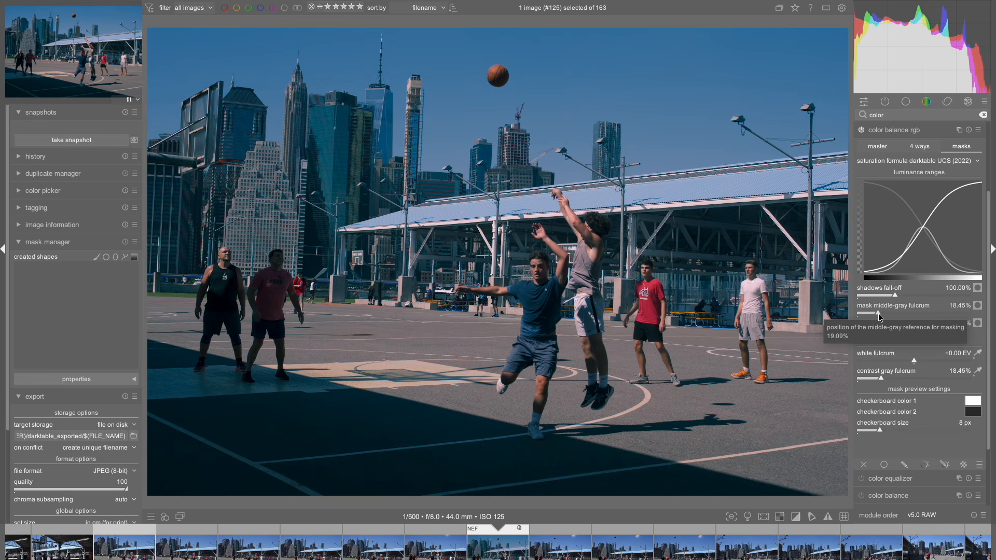
{"action": "left_click_drag", "start_coordinate": [880, 315], "coordinate": [885, 315]}
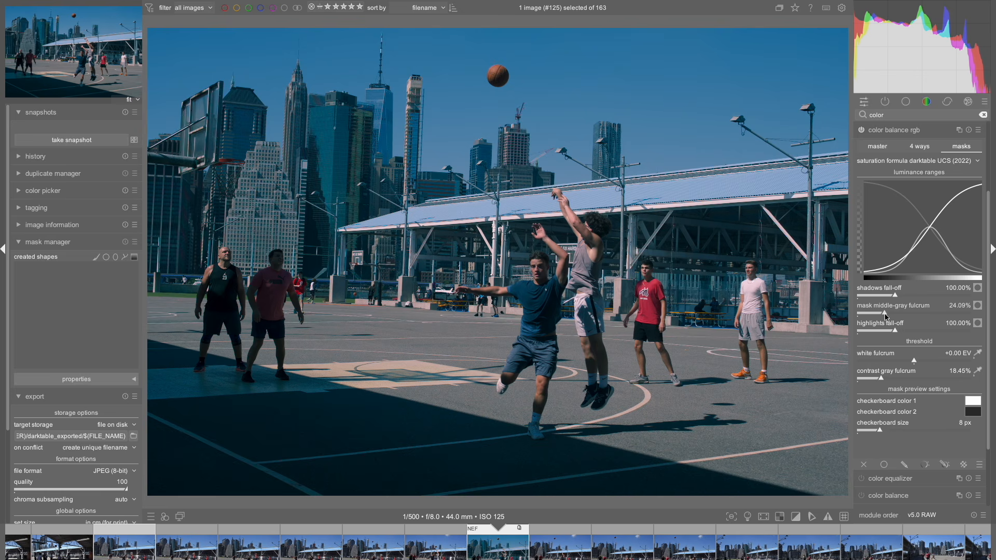
{"action": "mouse_move", "coordinate": [886, 317]}
{"action": "left_mouse_down"}
{"action": "mouse_move", "coordinate": [909, 317]}
{"action": "mouse_move", "coordinate": [887, 318]}
{"action": "left_mouse_up"}
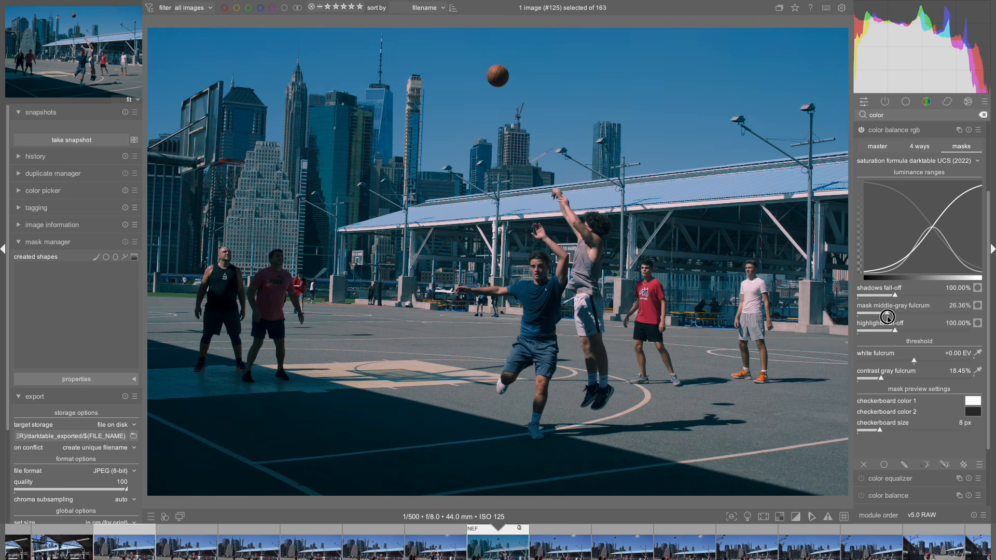
{"action": "left_click_drag", "start_coordinate": [887, 317], "coordinate": [858, 315]}
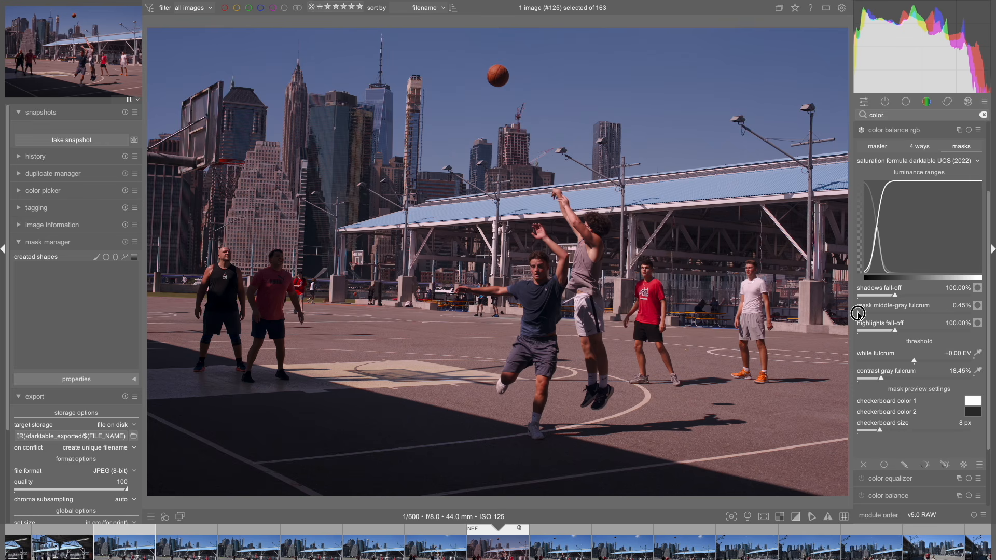
{"action": "left_click_drag", "start_coordinate": [858, 315], "coordinate": [878, 312]}
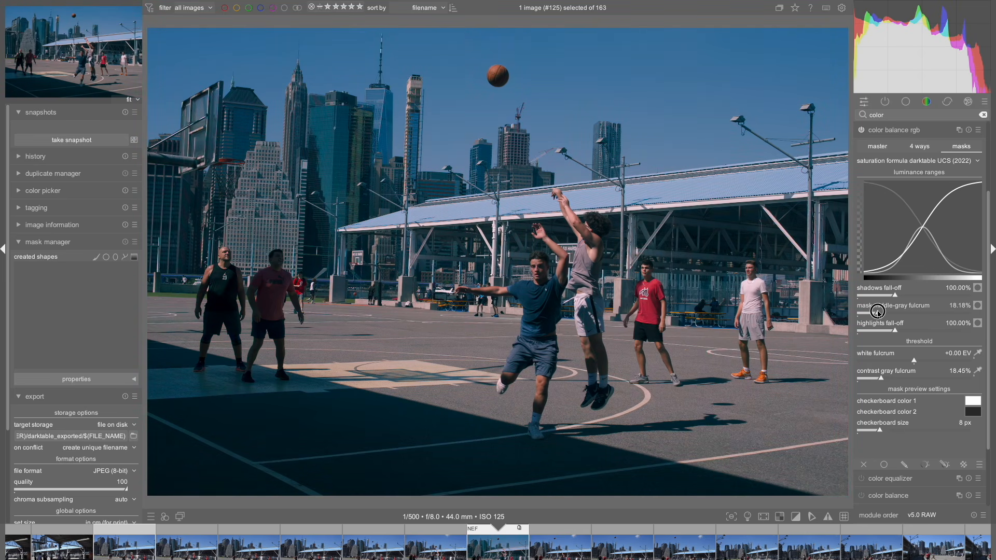
{"action": "mouse_move", "coordinate": [898, 296]}
{"action": "left_mouse_down"}
{"action": "mouse_move", "coordinate": [877, 294]}
{"action": "mouse_move", "coordinate": [897, 295]}
{"action": "left_mouse_up"}
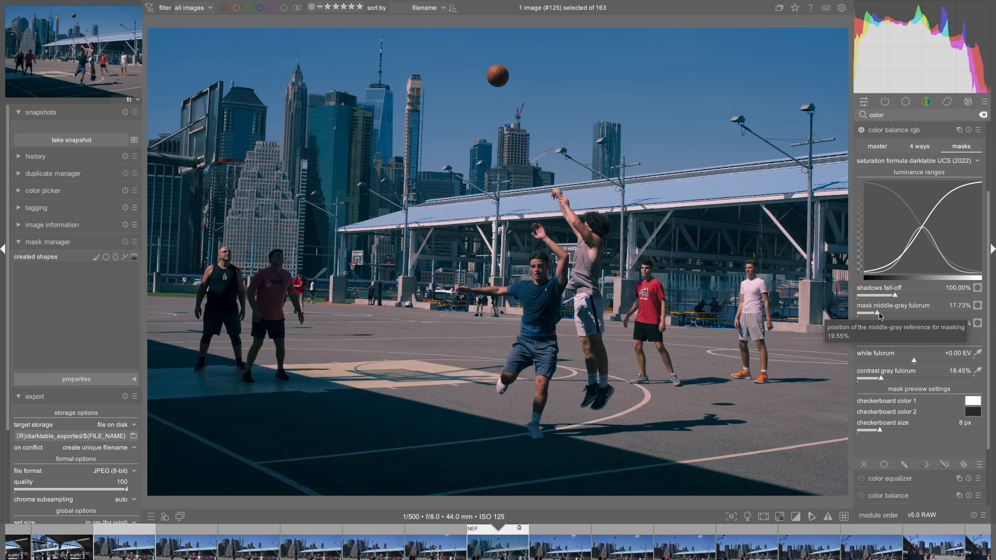
Compare the photo with and without color balance rgb, and set the mask middle-gray fulcrum to 14.55% with the module on
{"action": "left_click", "coordinate": [861, 130]}
{"action": "left_click", "coordinate": [861, 131]}
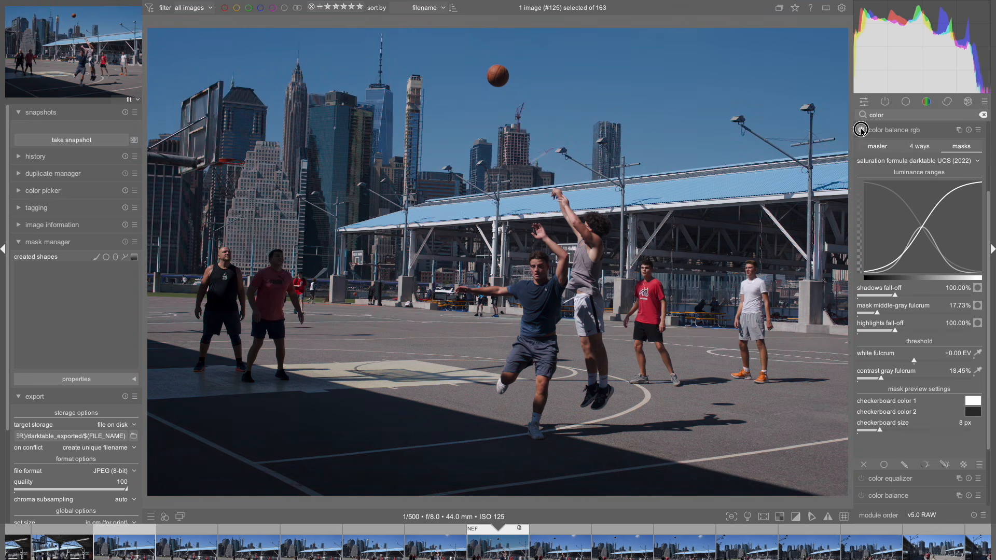
{"action": "left_click", "coordinate": [861, 130]}
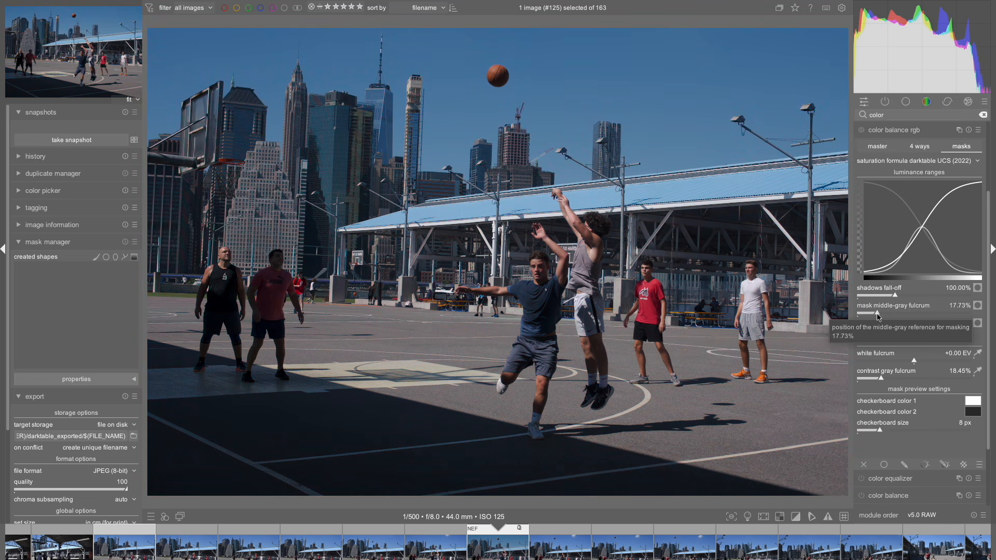
{"action": "left_click_drag", "start_coordinate": [877, 313], "coordinate": [869, 313]}
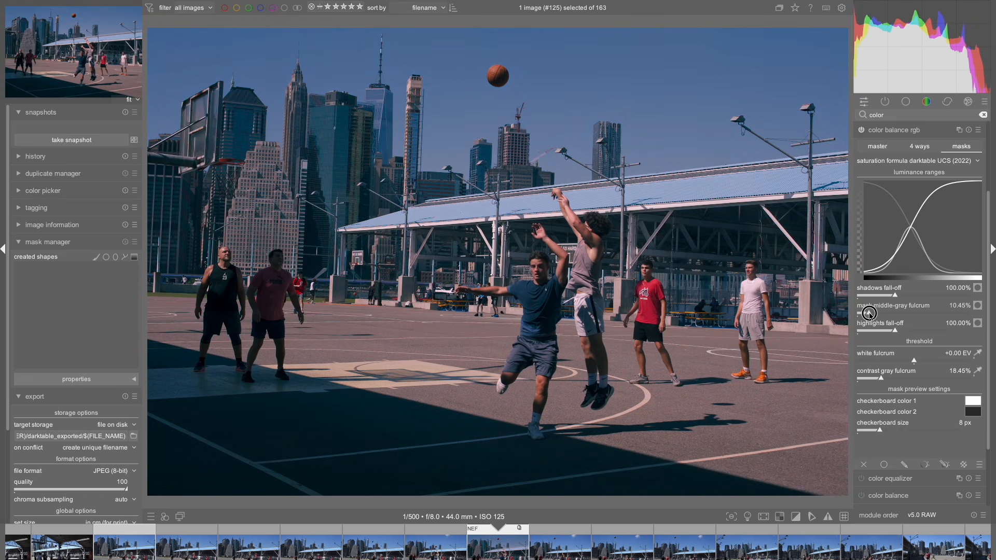
{"action": "left_click_drag", "start_coordinate": [869, 314], "coordinate": [875, 316]}
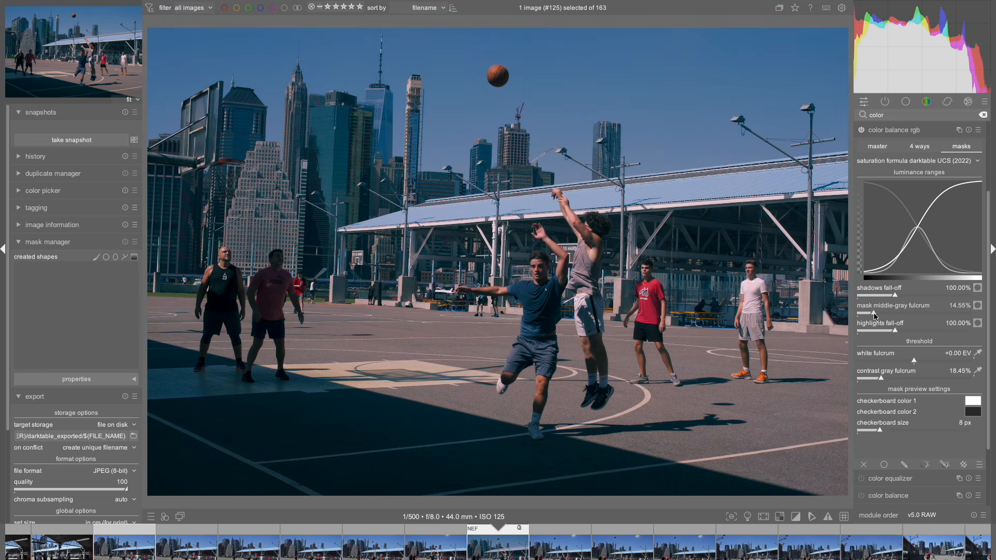